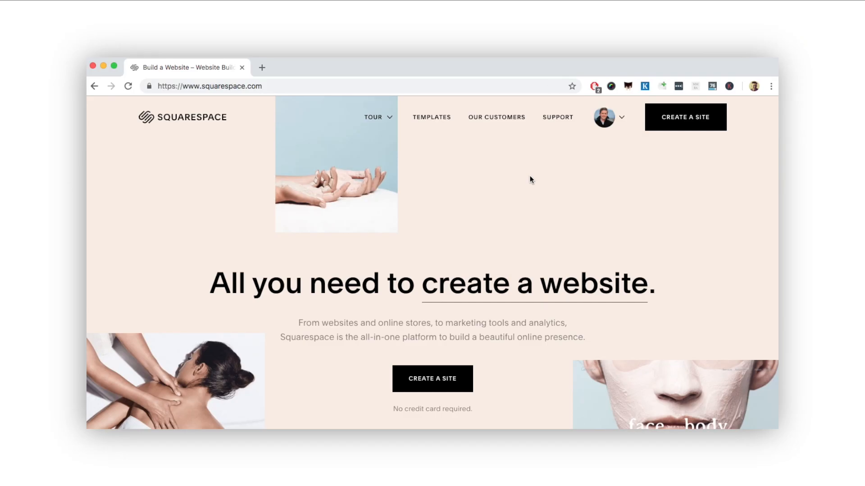
Search the page for the word "ease"
key(super+f)
text(ease)
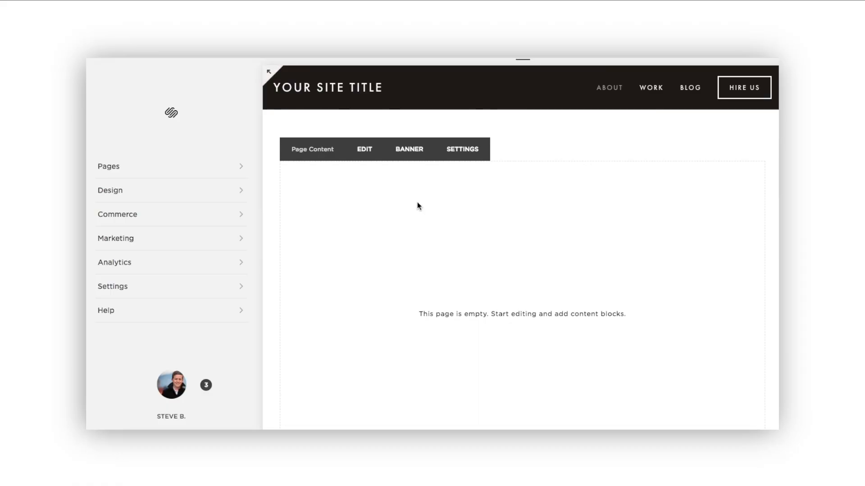
Start editing the empty page's content and search the content blocks for "Map"
click(361, 152)
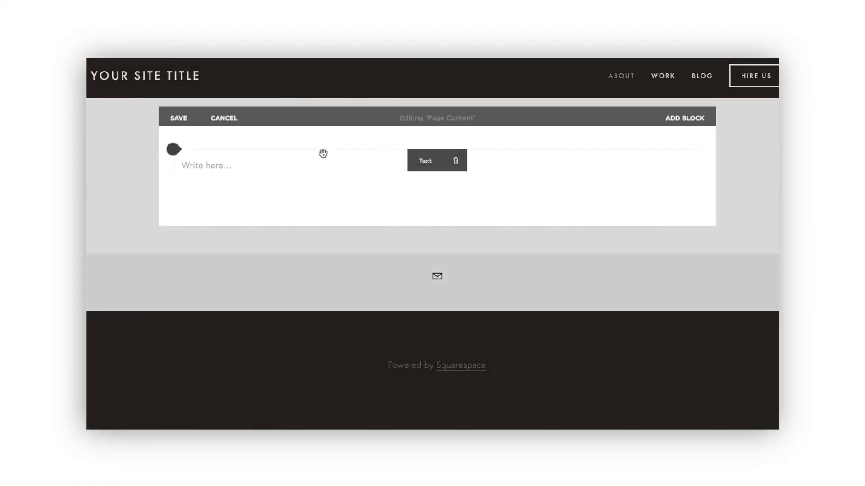
click(174, 150)
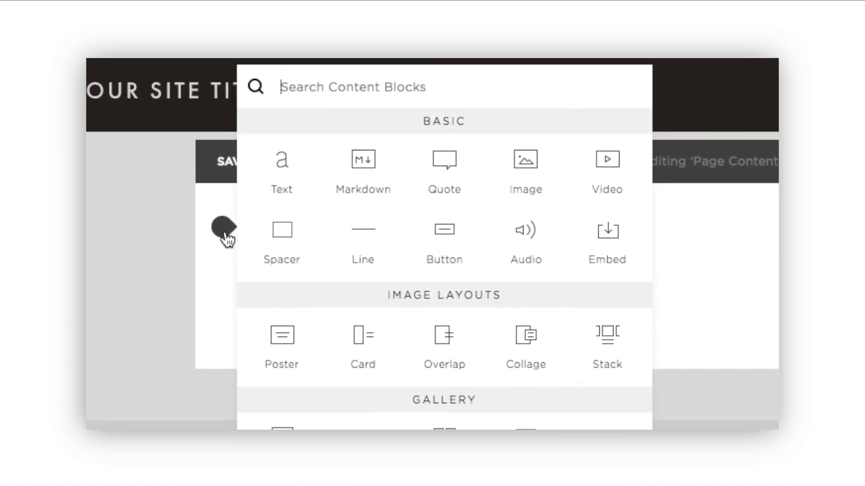
text(Map)
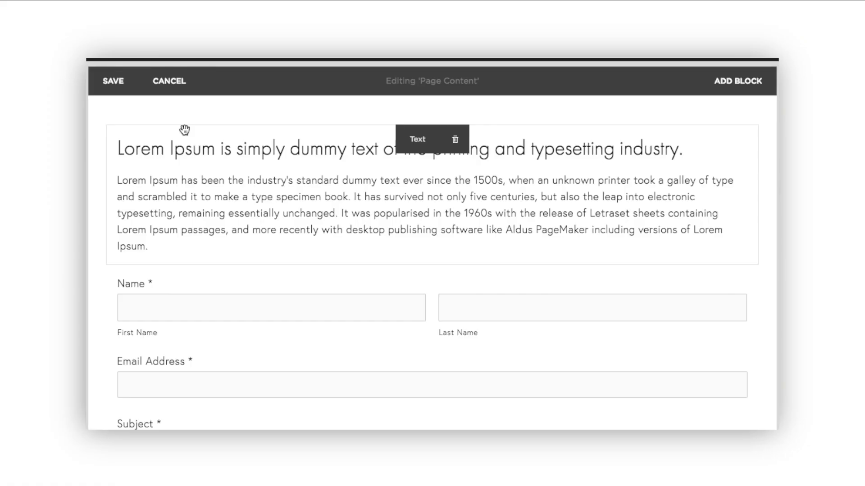
Move the Lorem Ipsum text block down over the contact form, and reposition the red boat photo among the gallery block's images
drag(185, 127, 624, 299)
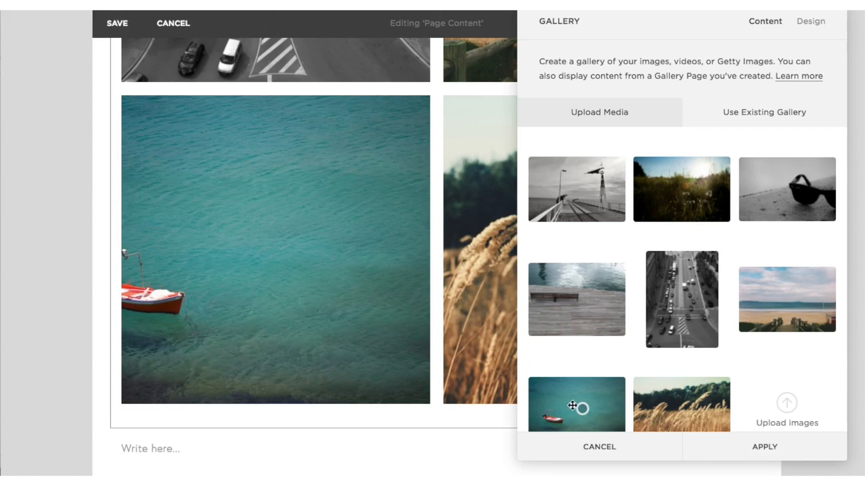
drag(579, 409, 558, 407)
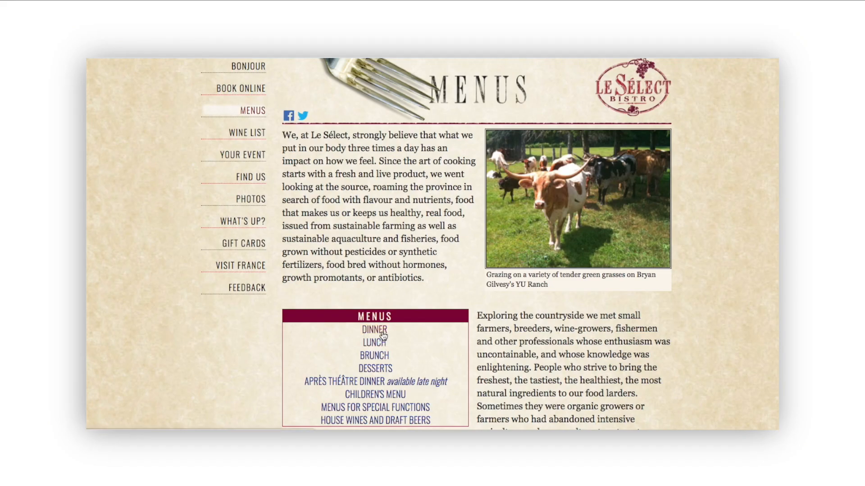
Open the dinner menu from the Le Sélect Bistro menus page
click(382, 333)
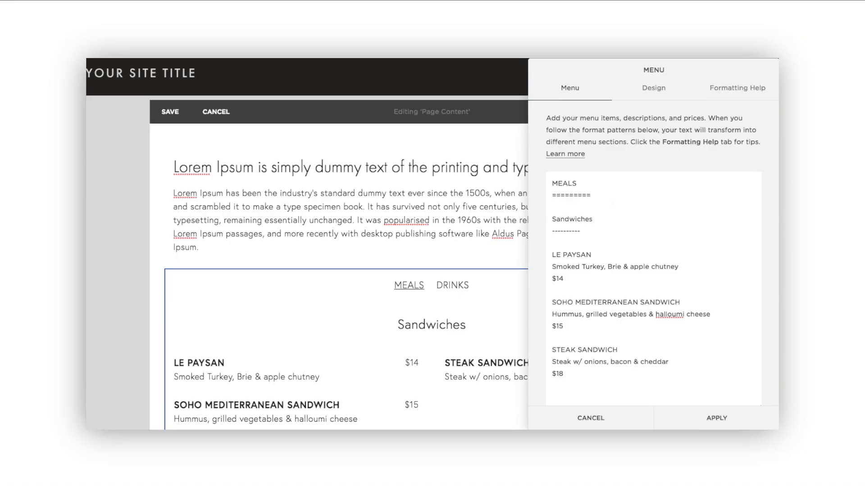
Add a BLT item described as "Bacon, Lettuce, Tomato" above LE PAYSAN in the menu block's Sandwiches section
key(Return)
key(Return)
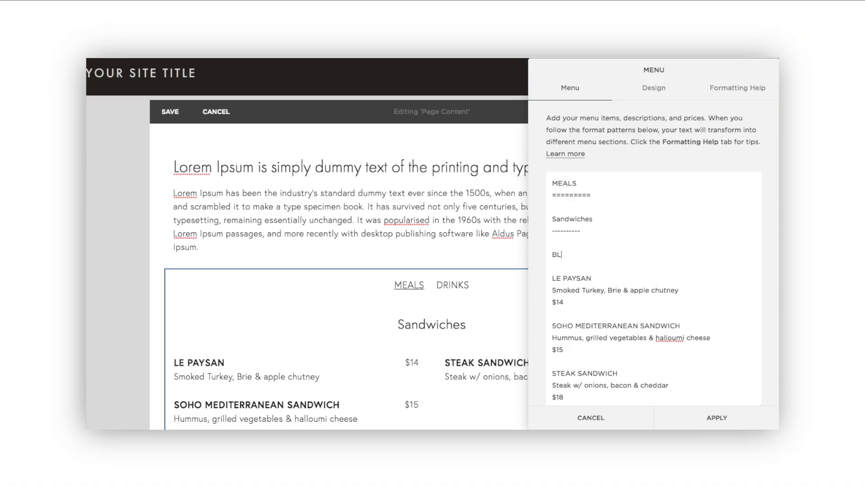
text(BLT)
key(Return)
text(Bac)
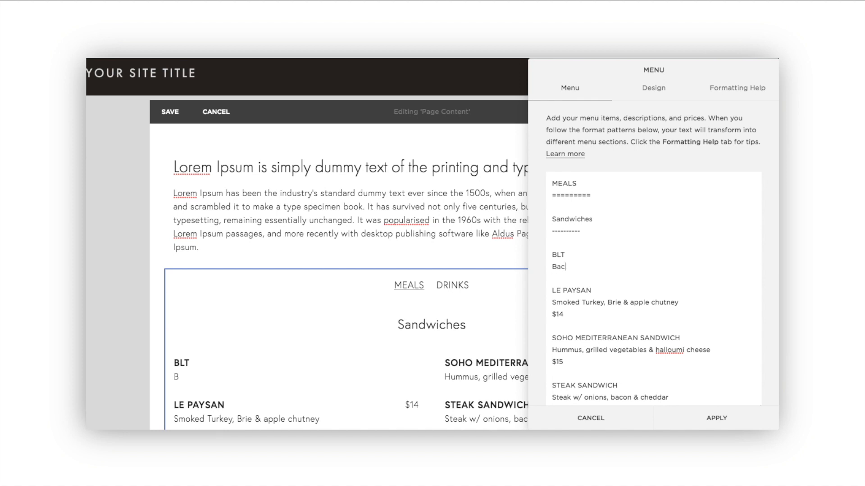
text(on, Lettuce, Tomato)
key(Return)
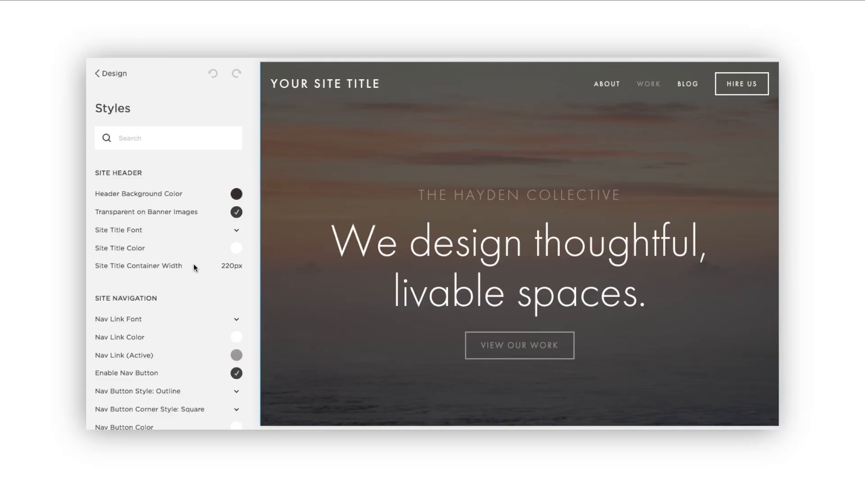
Set the banner button color of the "View Our Work" button to dark red, hsl(0, 48%, 41%)
scroll(193, 267, down, 10)
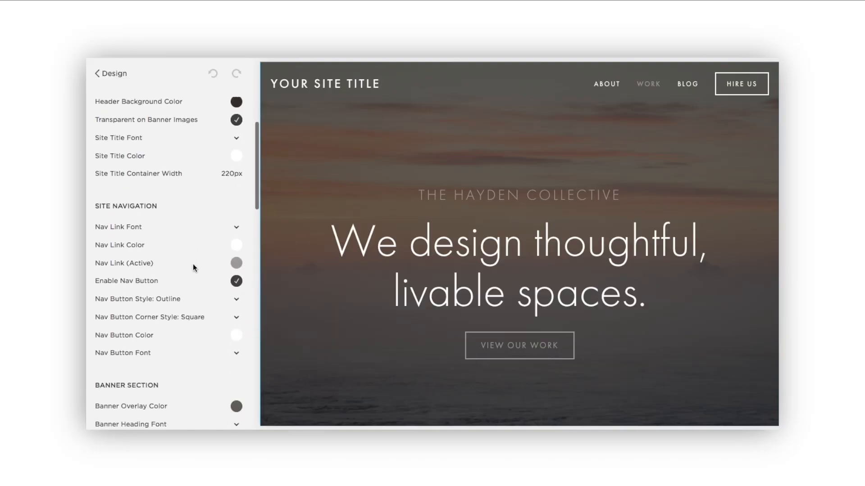
scroll(191, 269, down, 10)
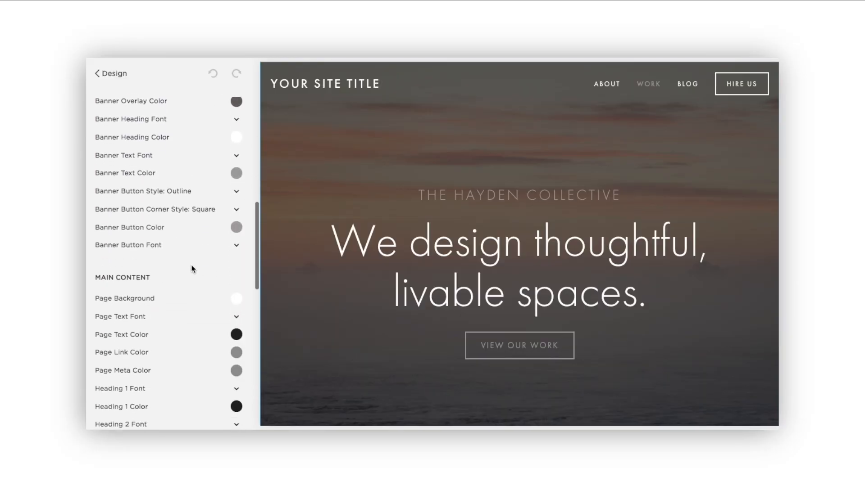
scroll(191, 269, down, 10)
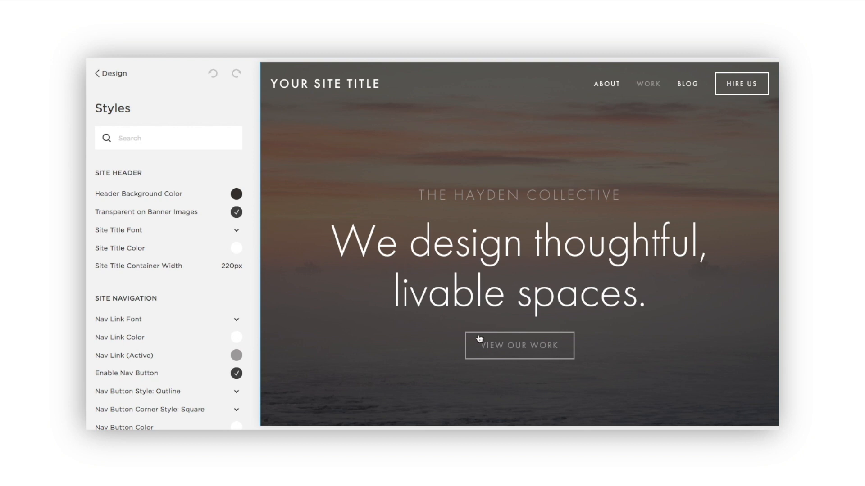
click(480, 338)
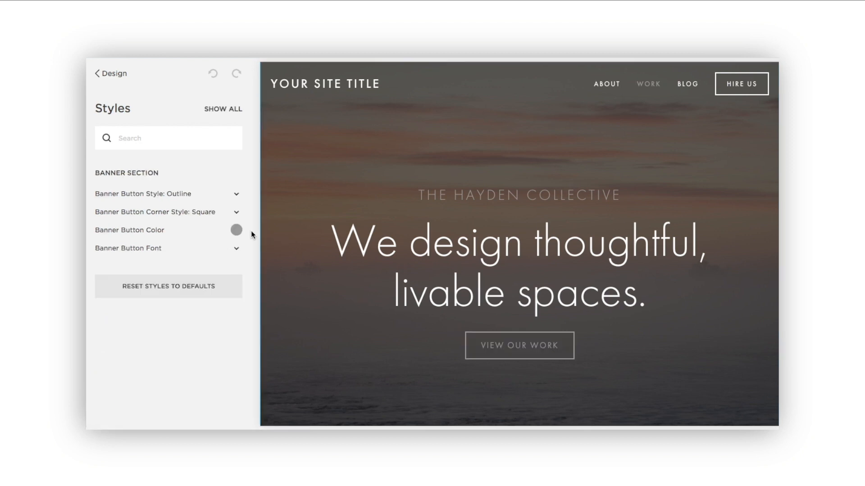
click(238, 231)
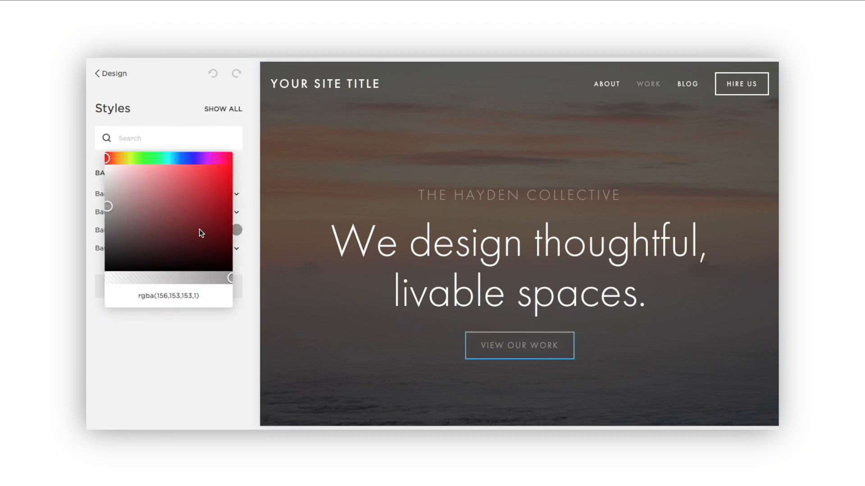
drag(134, 208, 187, 206)
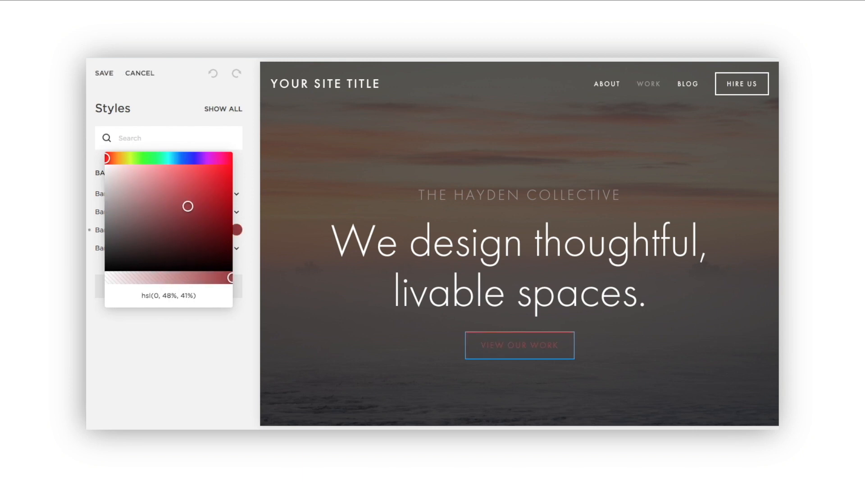
click(178, 341)
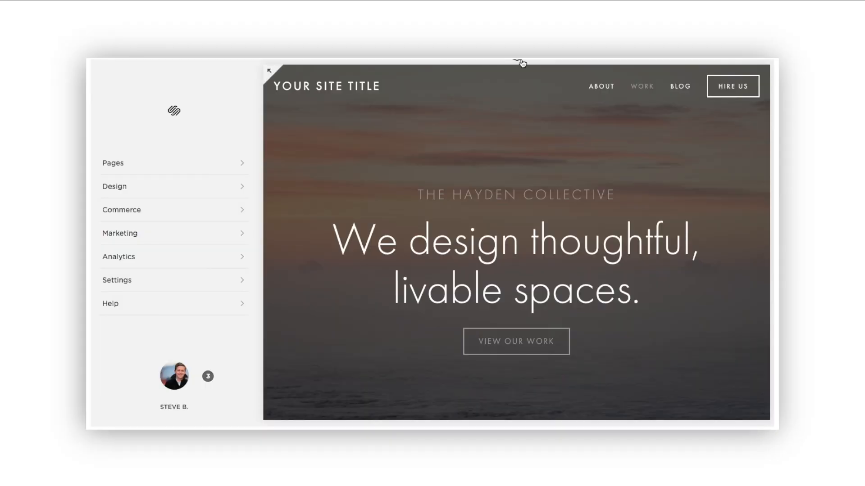
Switch the site preview to the mobile phone view
mouse_move(522, 63)
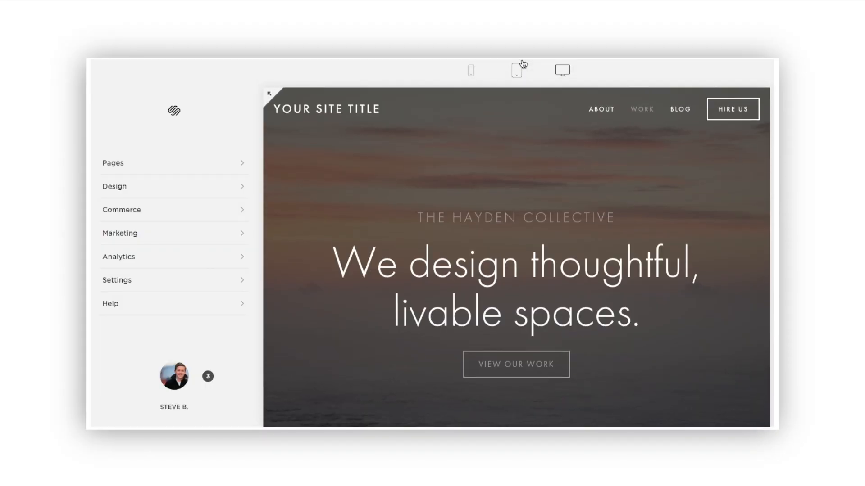
click(471, 71)
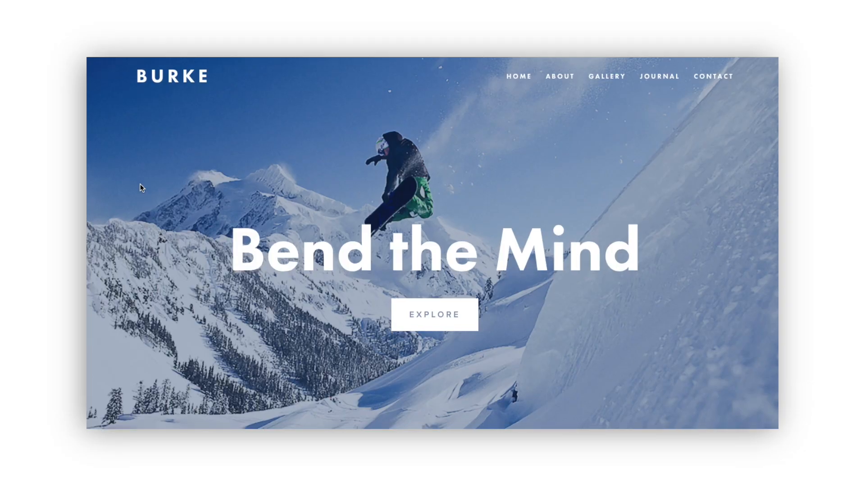
Examine the home page layouts of the Burke snowboarding demo site and the "M" artists' demo site
scroll(139, 184, down, 5)
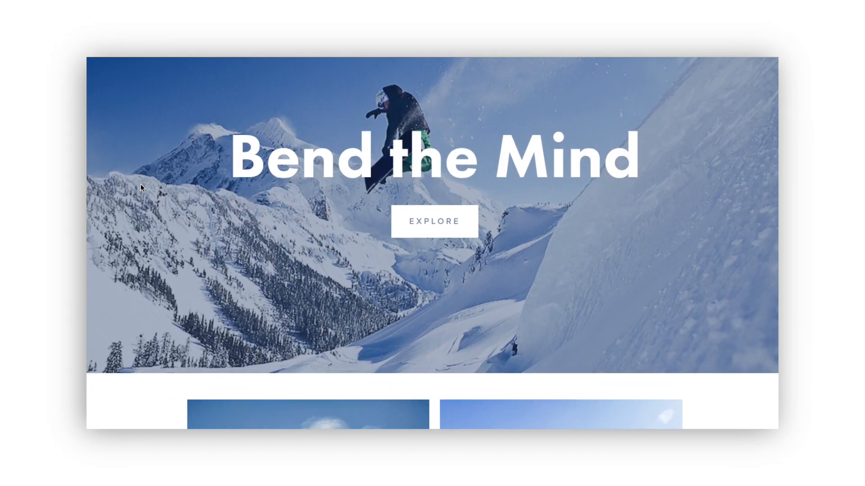
scroll(140, 185, down, 5)
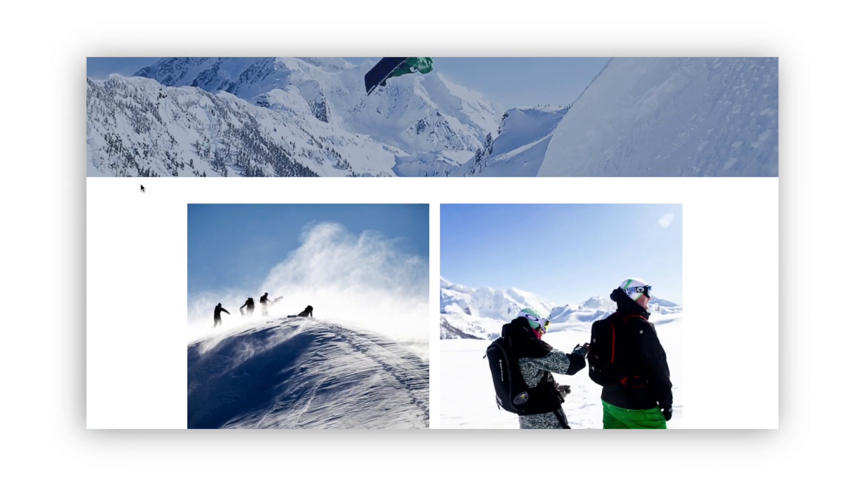
scroll(140, 184, down, 4)
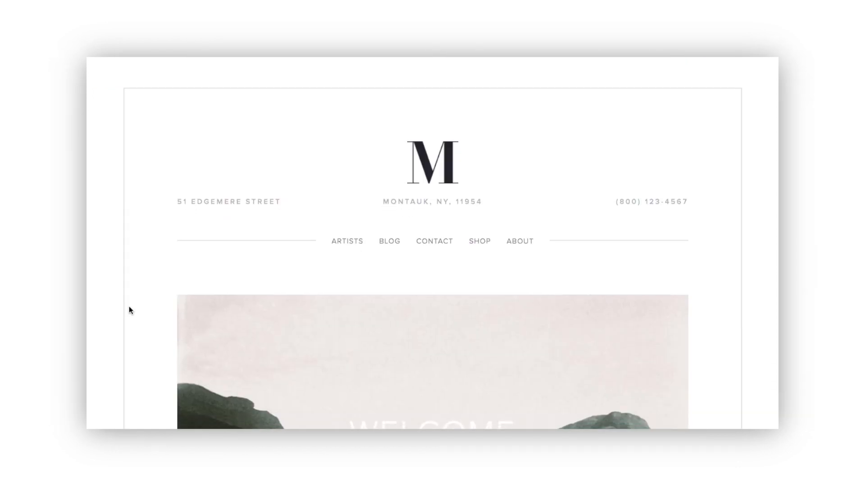
scroll(128, 306, down, 1)
scroll(129, 307, down, 5)
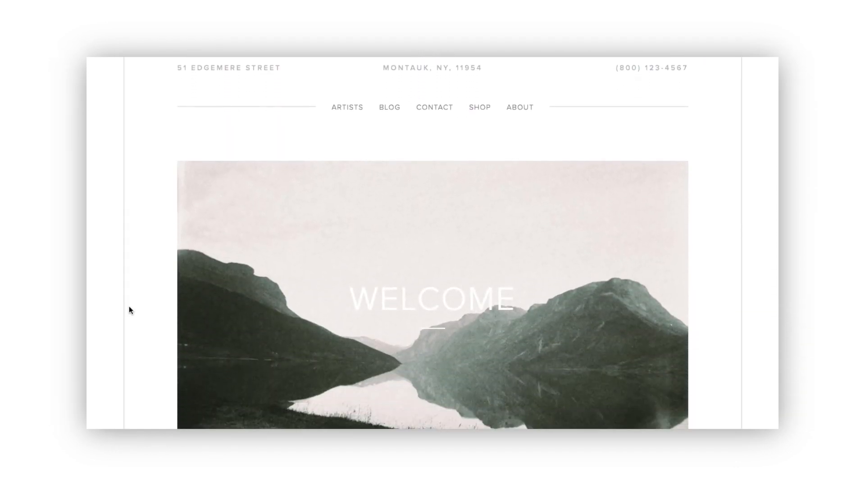
scroll(128, 311, down, 5)
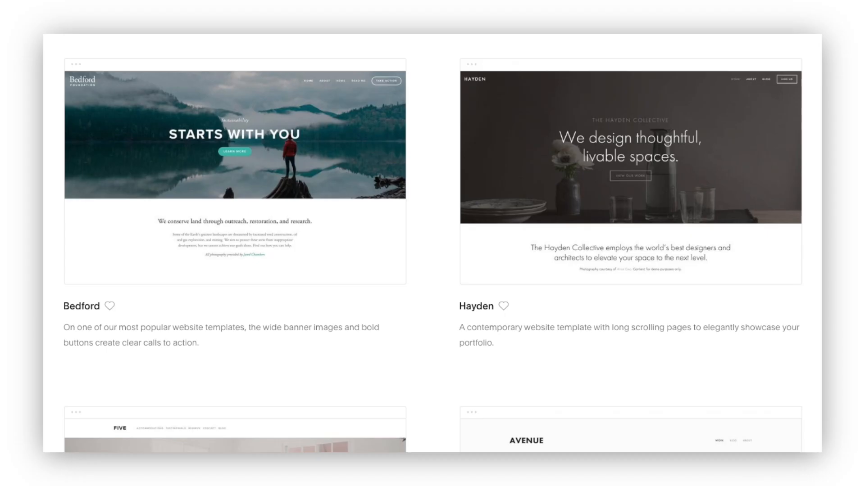
Browse the website template gallery from Bedford and Hayden down to Harris and Miller, comparing designs and descriptions
scroll(432, 243, down, 7)
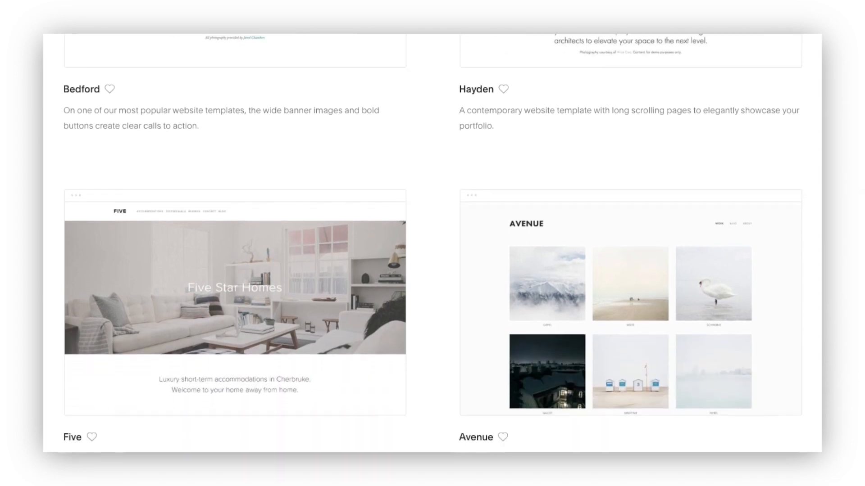
scroll(433, 243, down, 10)
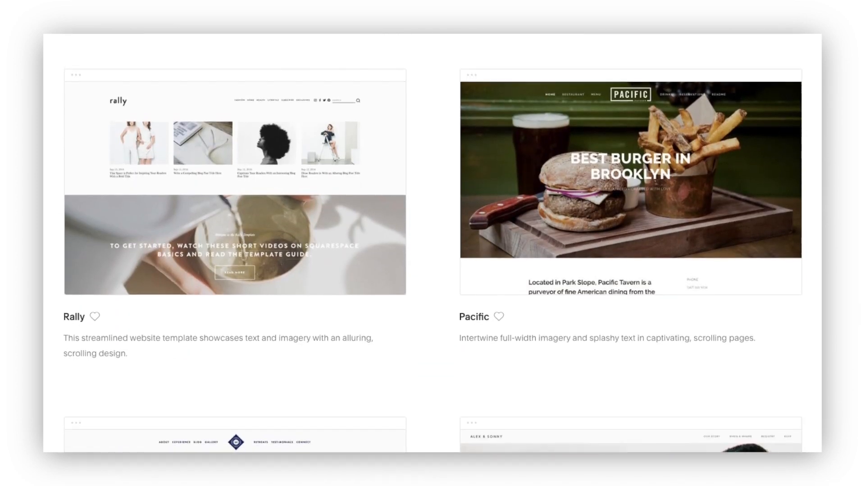
scroll(432, 243, down, 10)
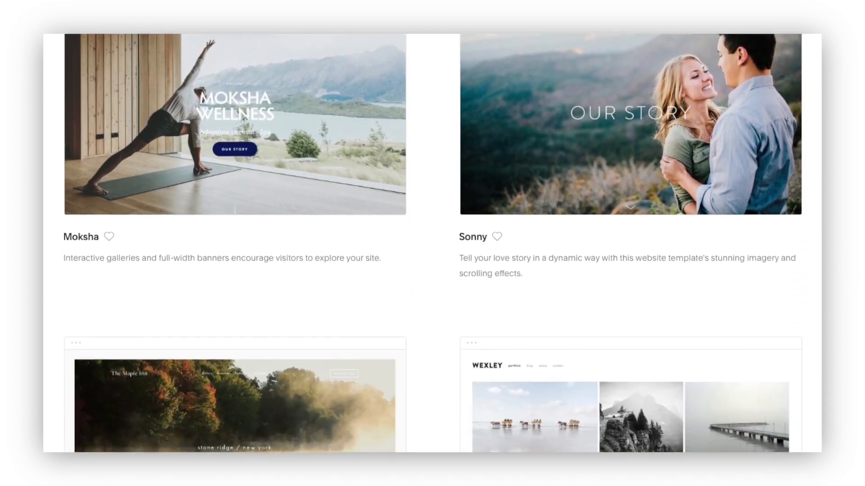
scroll(432, 243, down, 9)
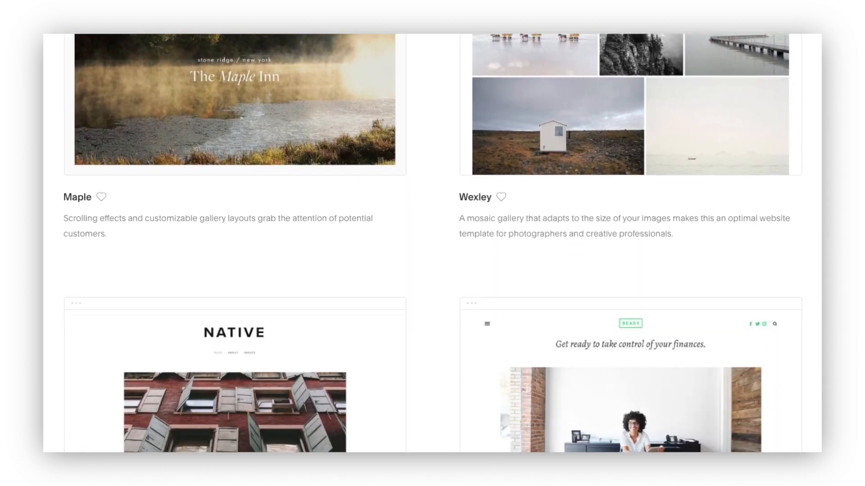
scroll(432, 243, down, 11)
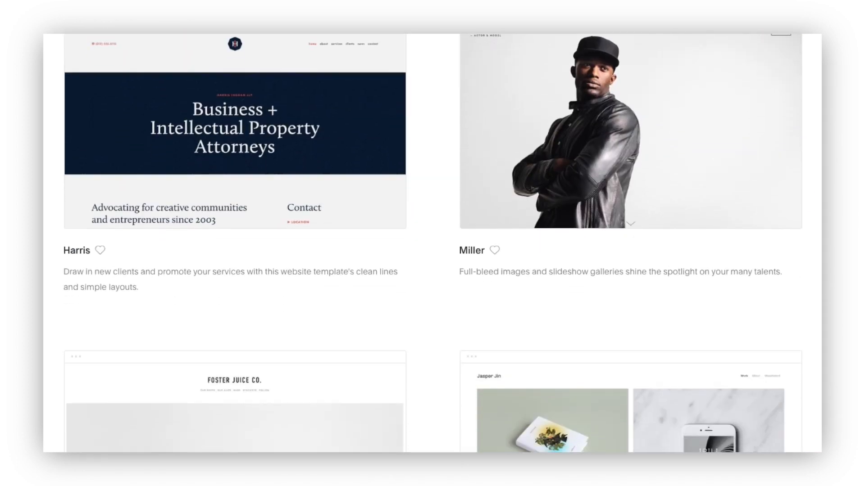